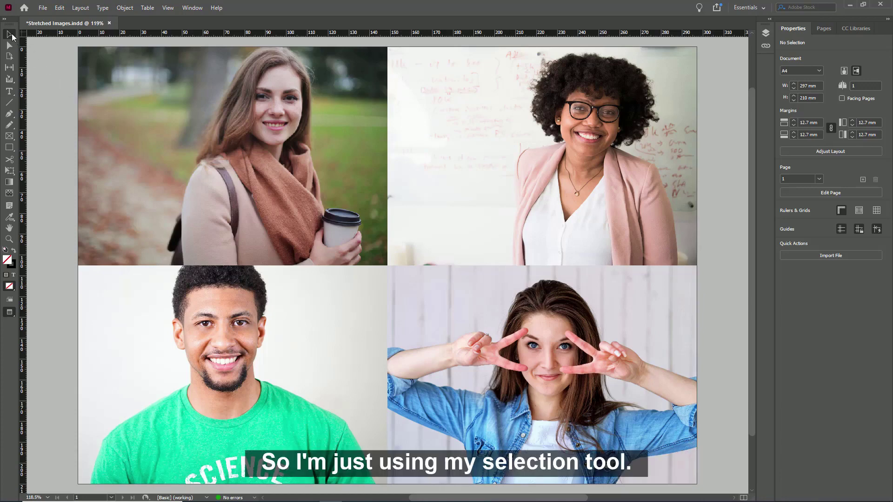
# Step: Select the top-right photo and review its link details in the Links panel
pyautogui.click(516, 156)
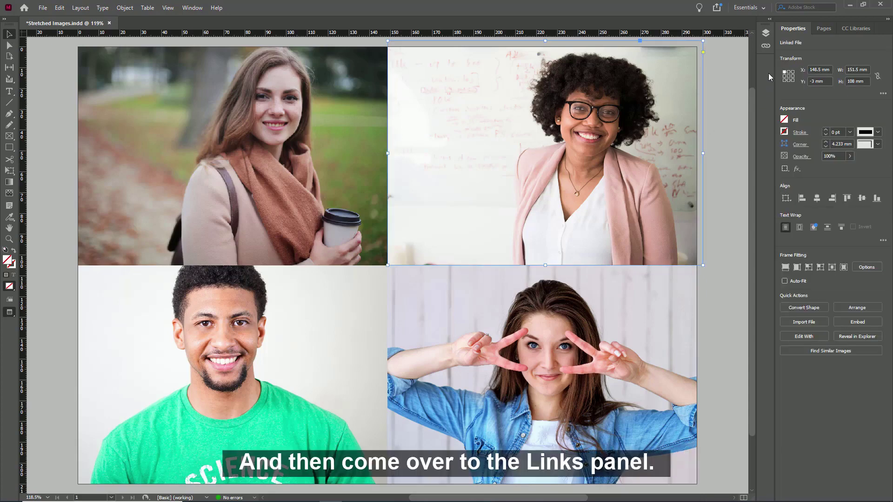
pyautogui.click(766, 46)
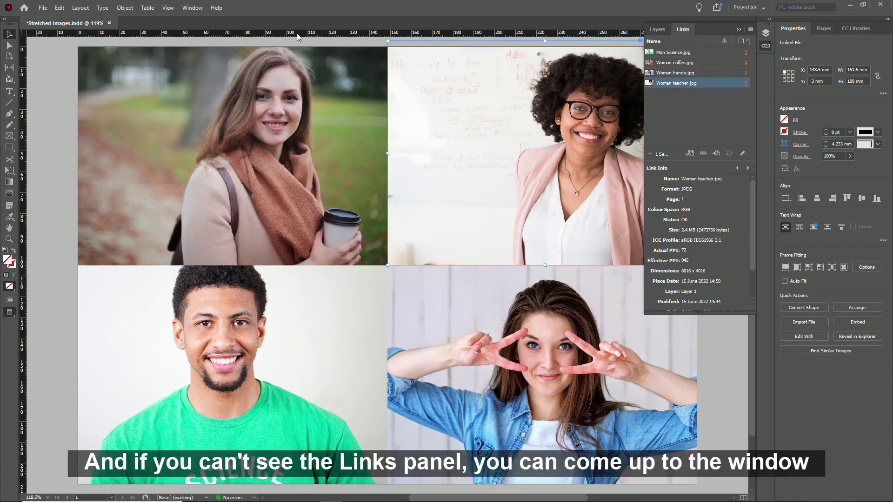
pyautogui.click(193, 8)
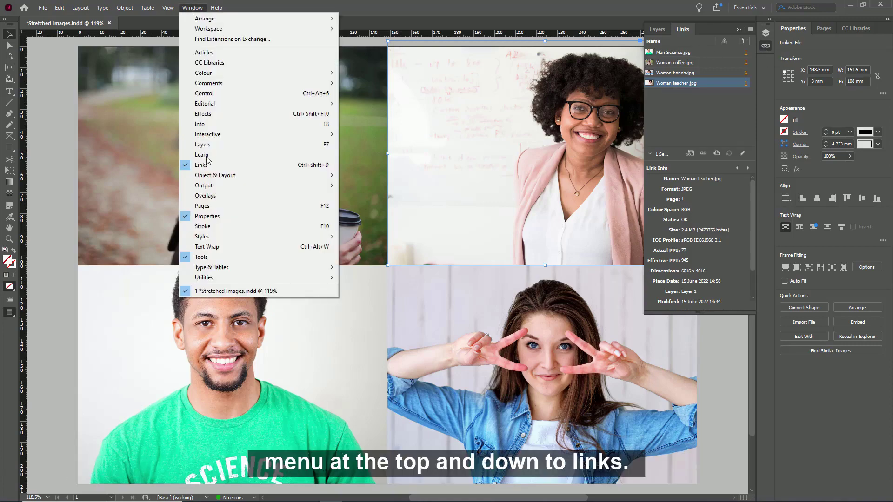
pyautogui.moveTo(216, 8)
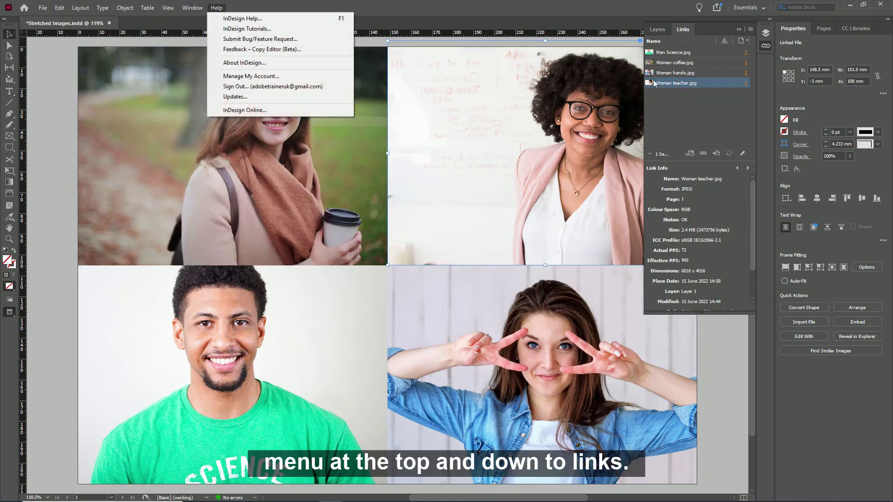
pyautogui.click(668, 97)
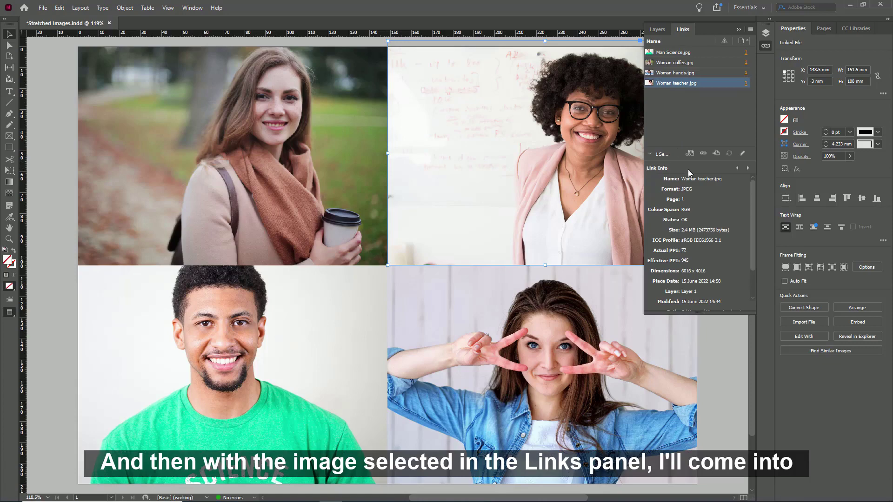
pyautogui.moveTo(753, 206); pyautogui.dragTo(753, 221)
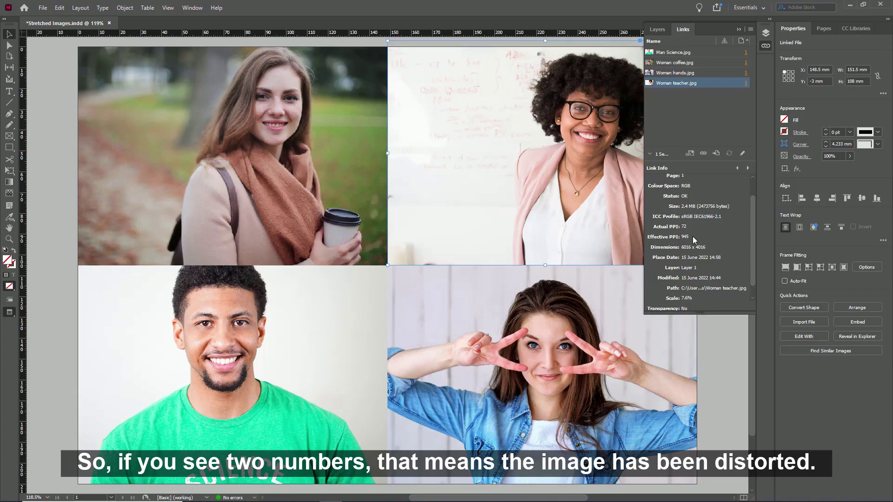
# Step: Select the bottom-right photo, then target the placed image inside its frame
pyautogui.click(531, 318)
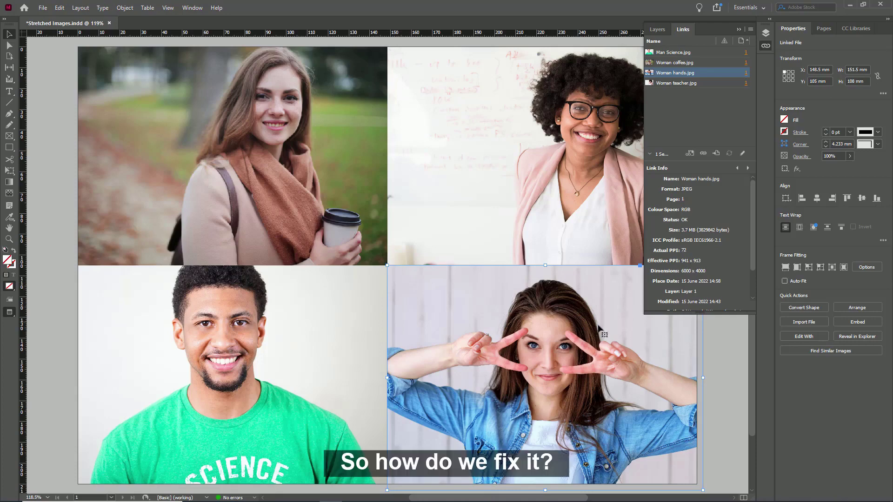
pyautogui.doubleClick(546, 322)
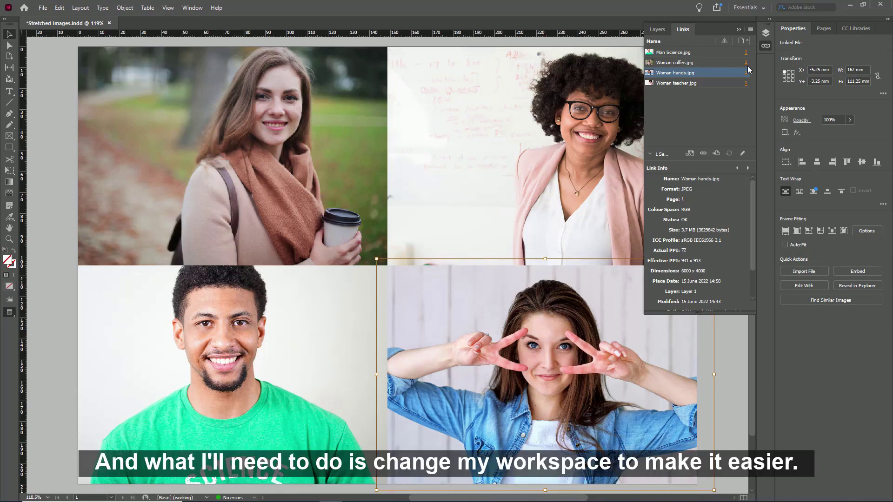
# Step: Set the workspace to Essentials Classic to expose the Control panel scale fields
pyautogui.click(749, 7)
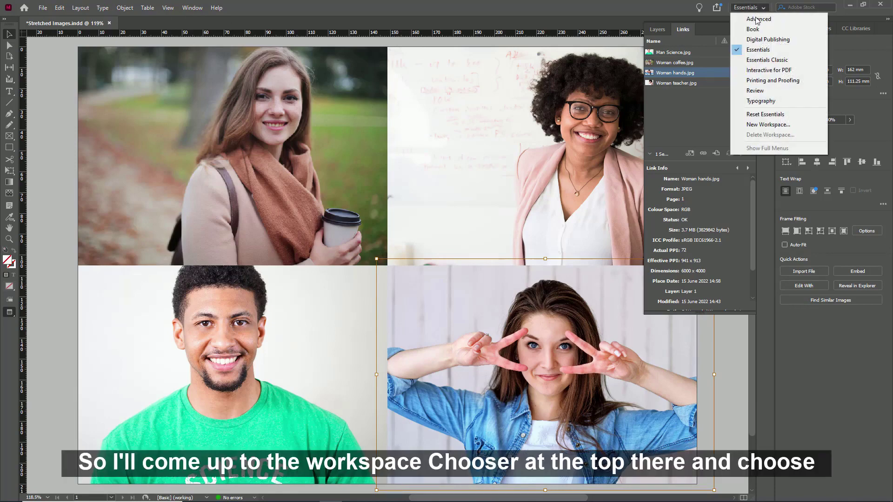
pyautogui.click(762, 61)
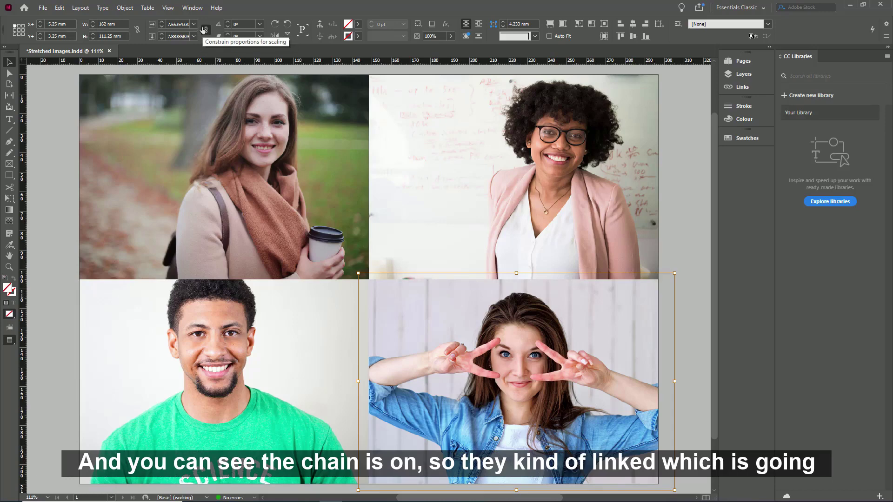
# Step: Set the bottom-right photo's linked horizontal and vertical scale to 7.7%
pyautogui.click(178, 24)
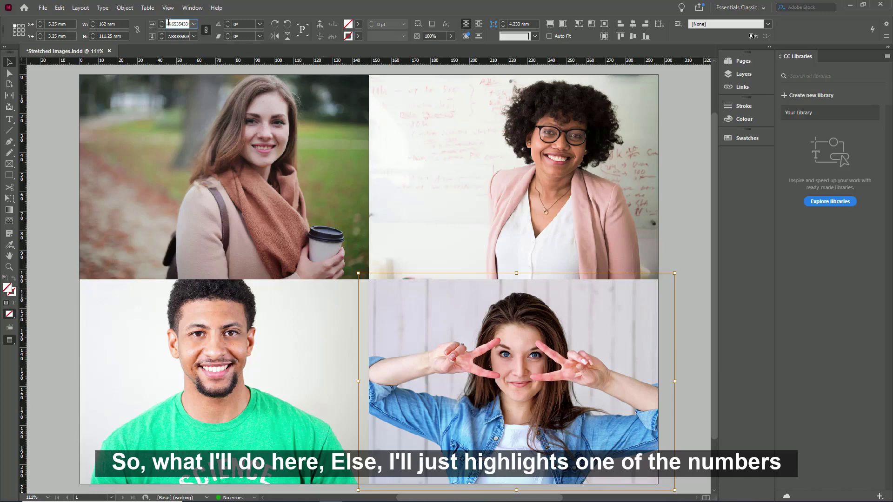
pyautogui.moveTo(169, 24); pyautogui.dragTo(194, 24)
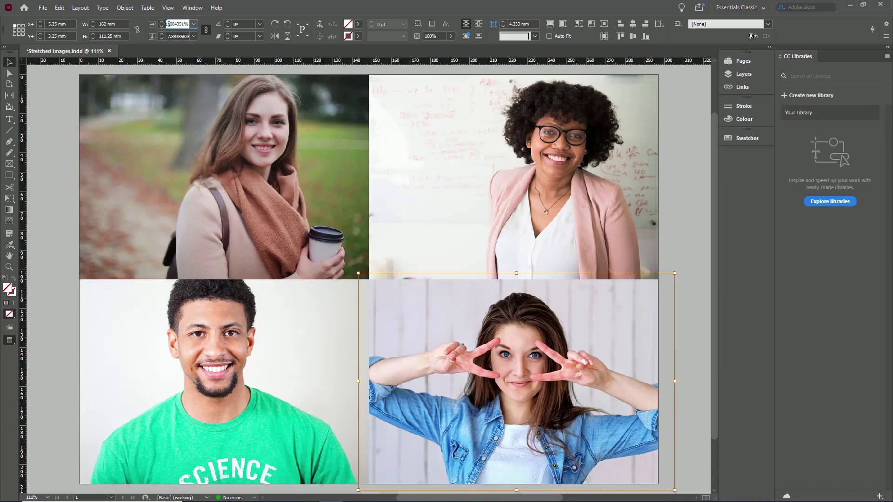
pyautogui.click(171, 24)
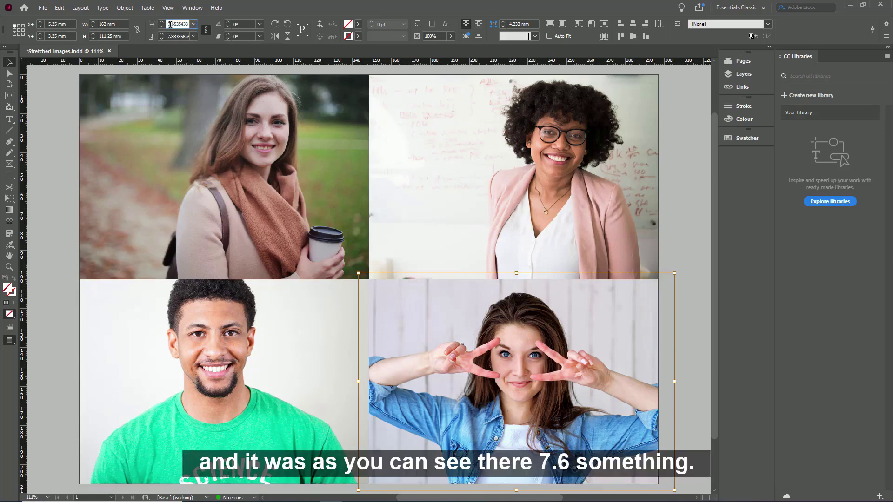
pyautogui.moveTo(169, 24); pyautogui.dragTo(196, 23)
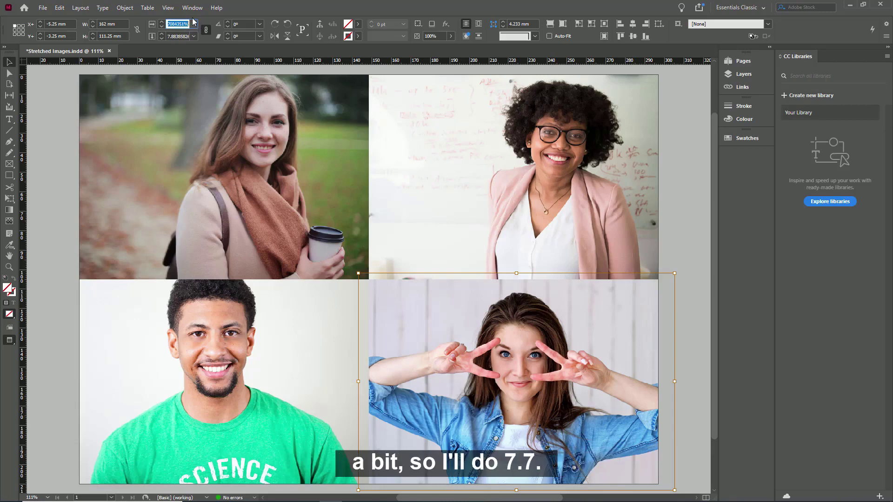
pyautogui.write('7.7')
pyautogui.press('Return')
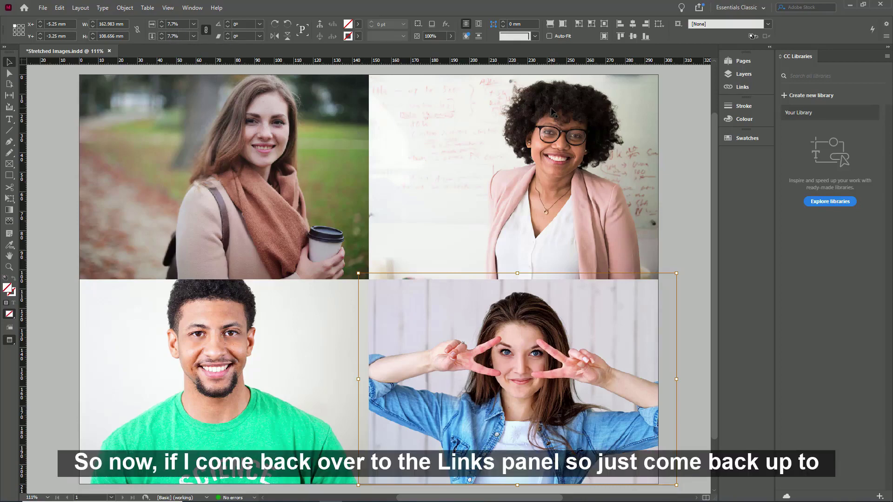
# Step: Reopen Links from the Window menu and enlarge Link Info to show Effective PPI
pyautogui.click(193, 8)
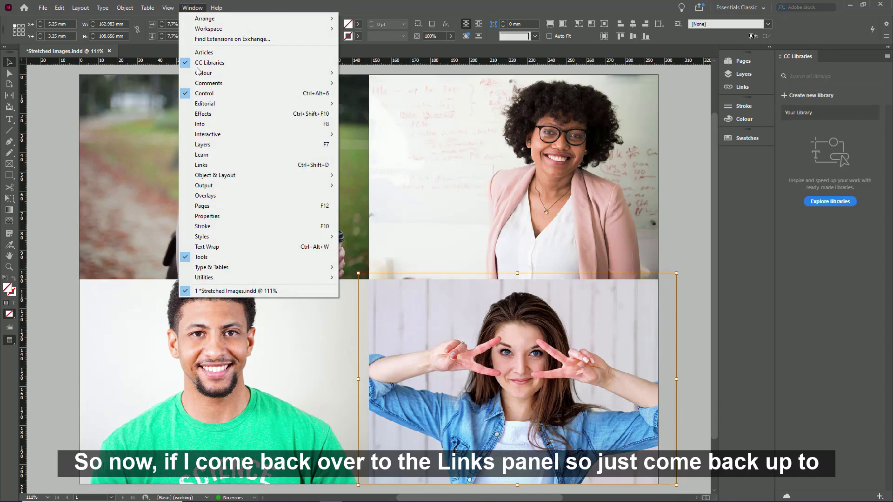
pyautogui.click(201, 165)
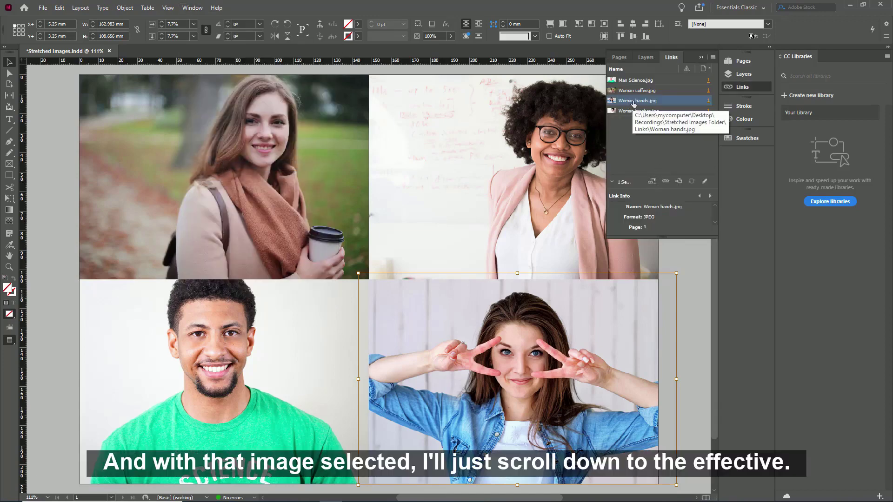
pyautogui.moveTo(668, 240); pyautogui.dragTo(671, 342)
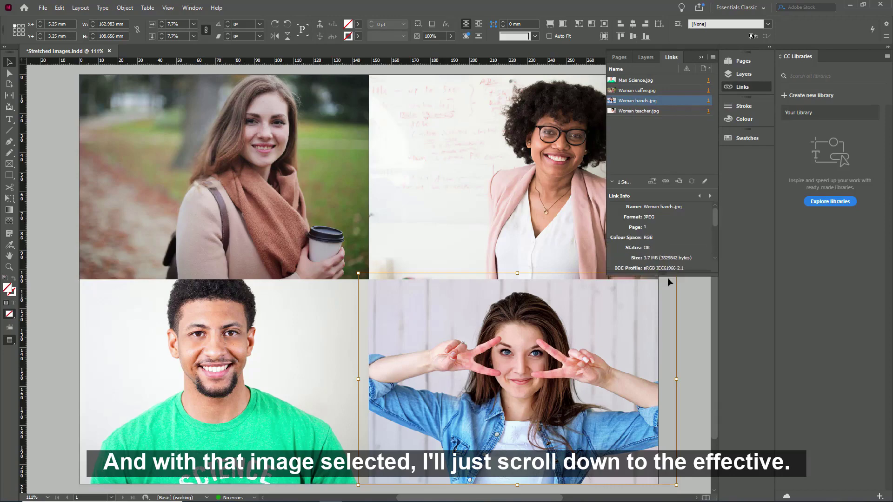